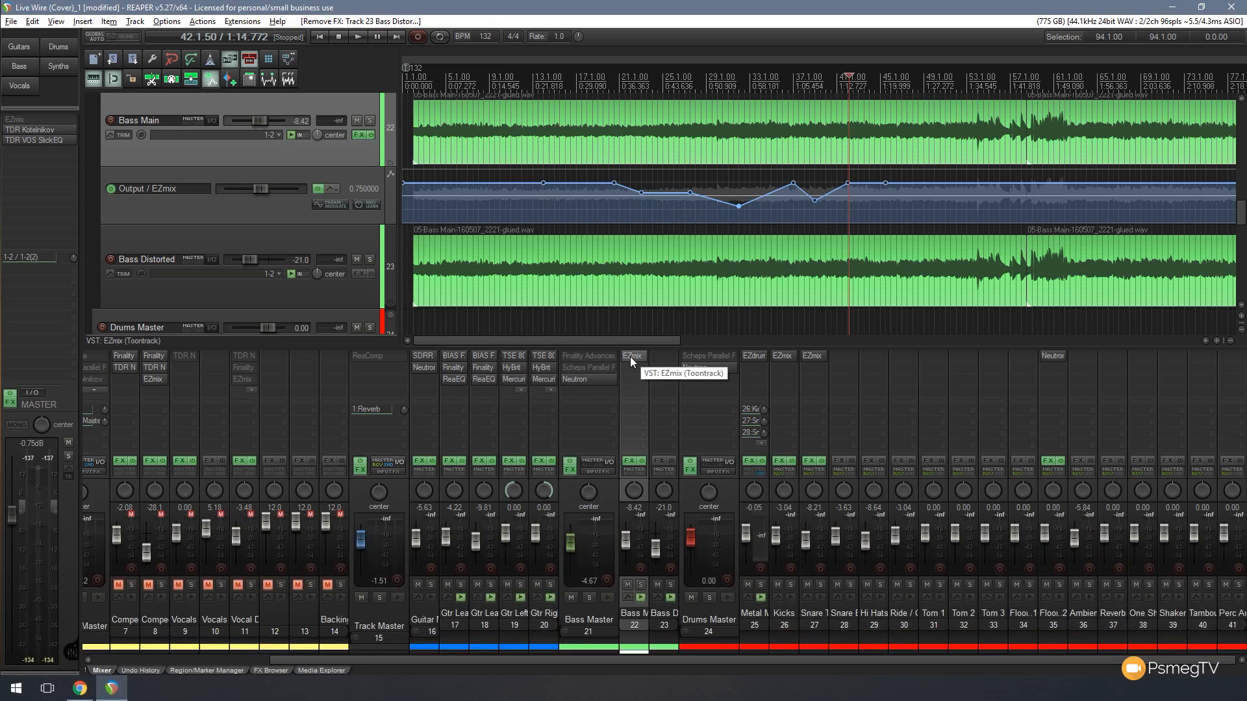
- Copy the EZmix effect from Bass Main to Bass Distorted without its automation, and remove the copy
{"action": "left_click_drag", "start_coordinate": [633, 357], "coordinate": [668, 355]}
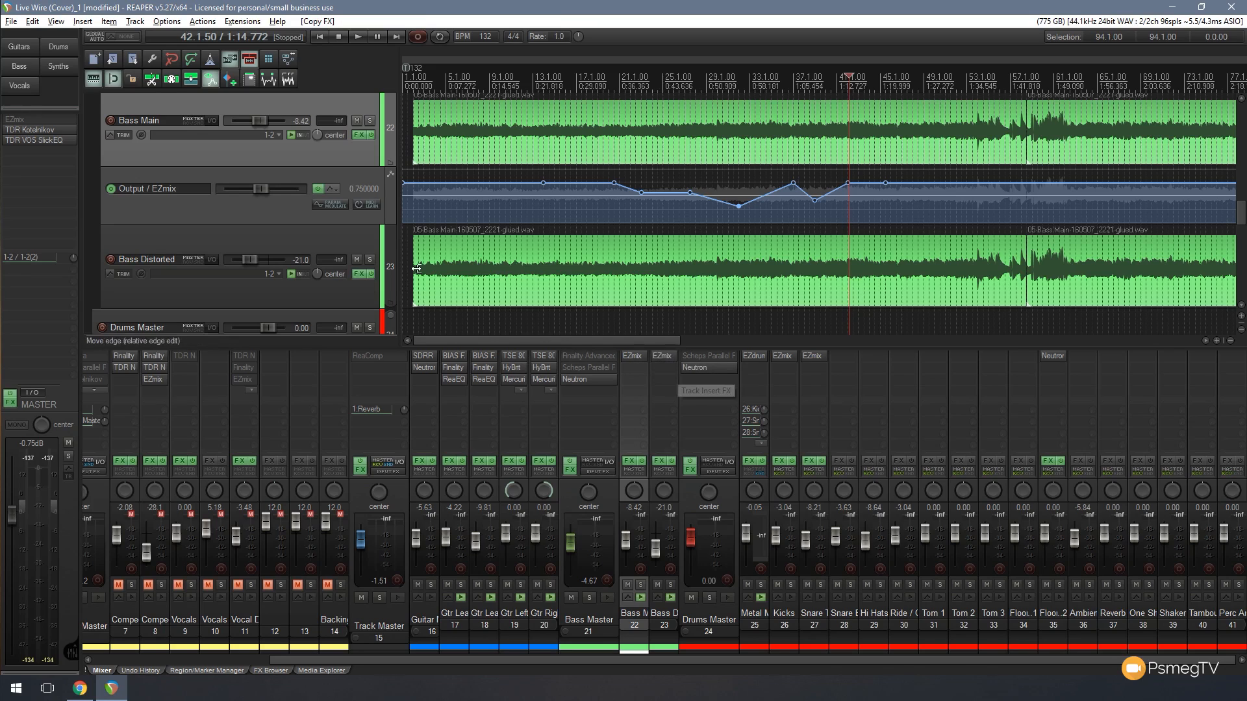
{"action": "scroll", "coordinate": [844, 194], "scroll_direction": "down", "scroll_amount": 2}
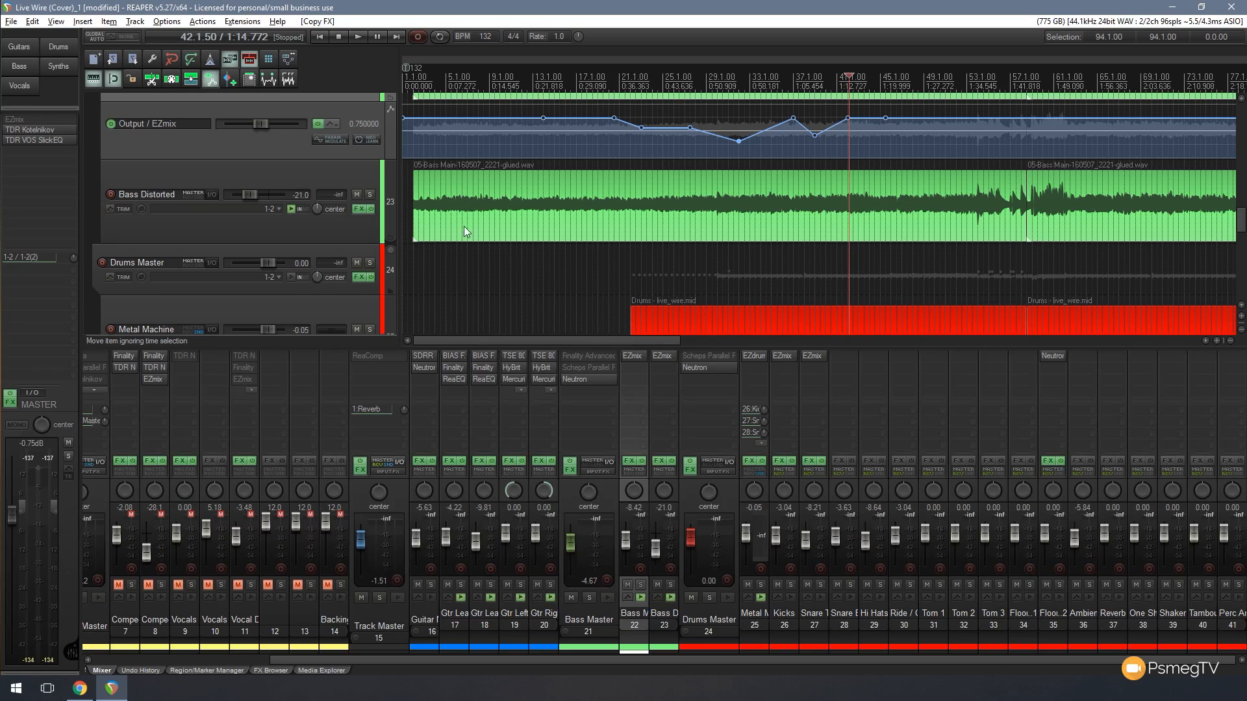
{"action": "left_click", "coordinate": [668, 357], "text": "alt"}
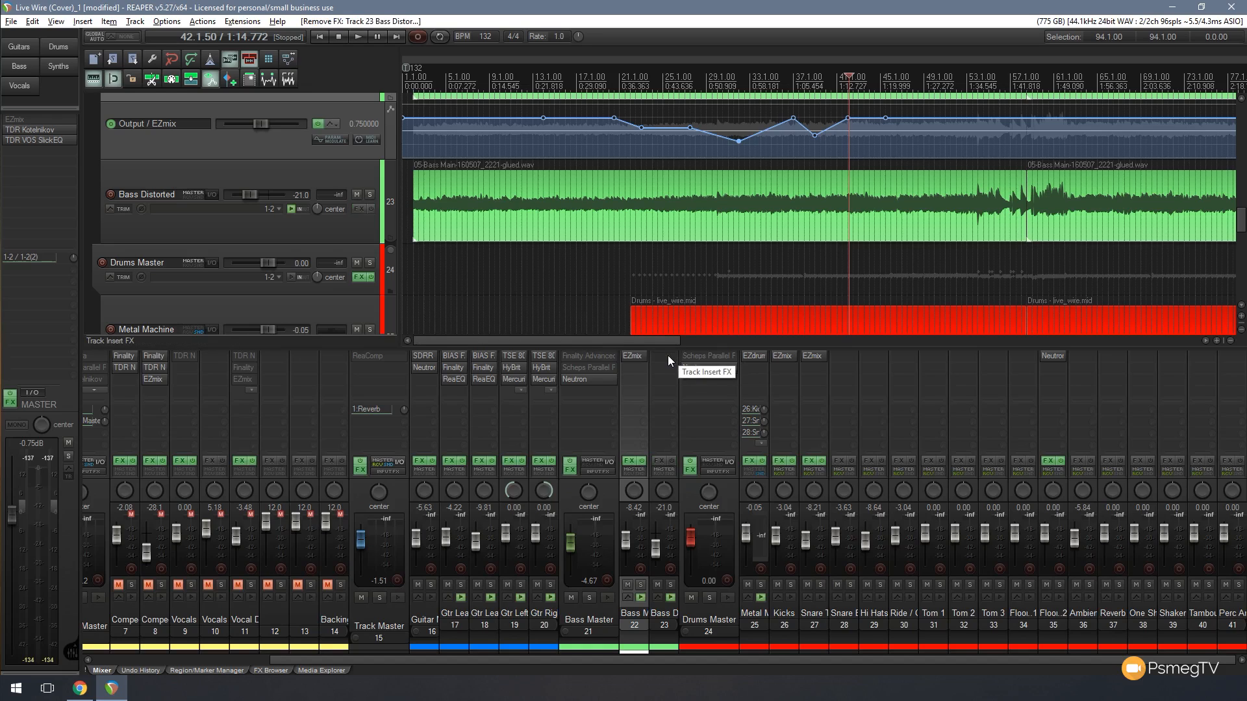
- Copy EZmix including automation from Bass Main, paste it onto Bass Distorted, and delete the pasted effect
{"action": "right_click", "coordinate": [628, 358]}
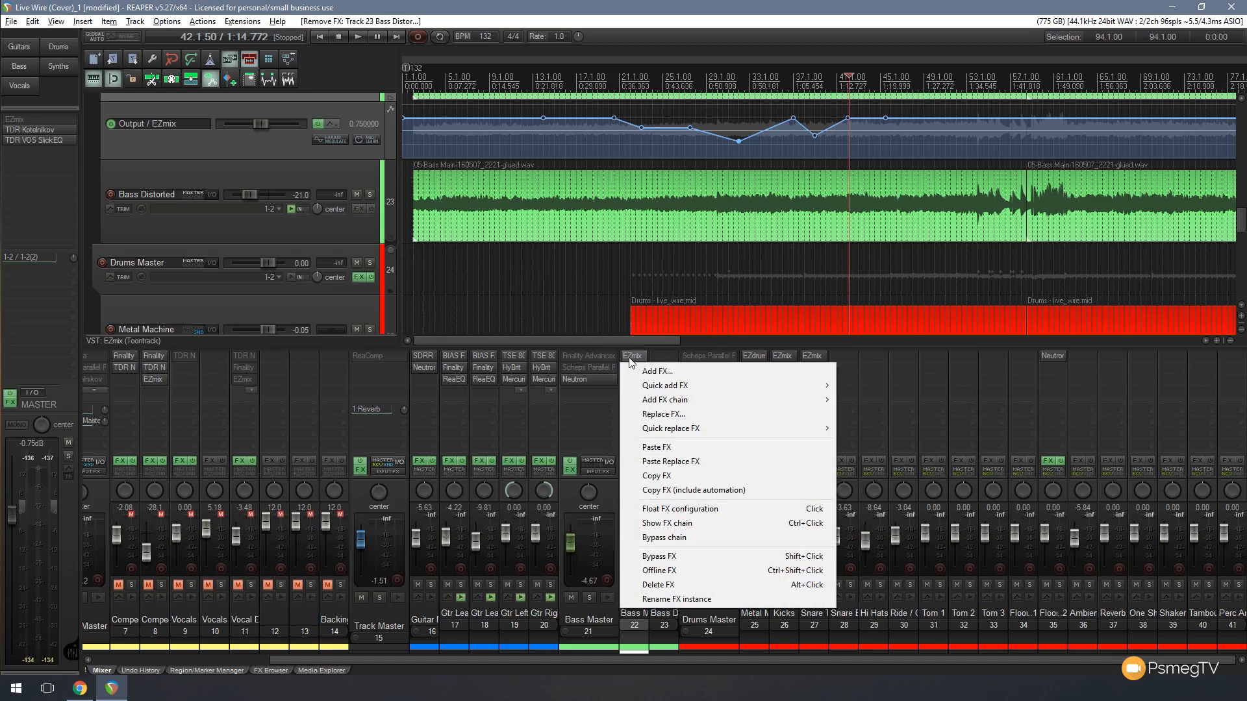
{"action": "left_click", "coordinate": [657, 491]}
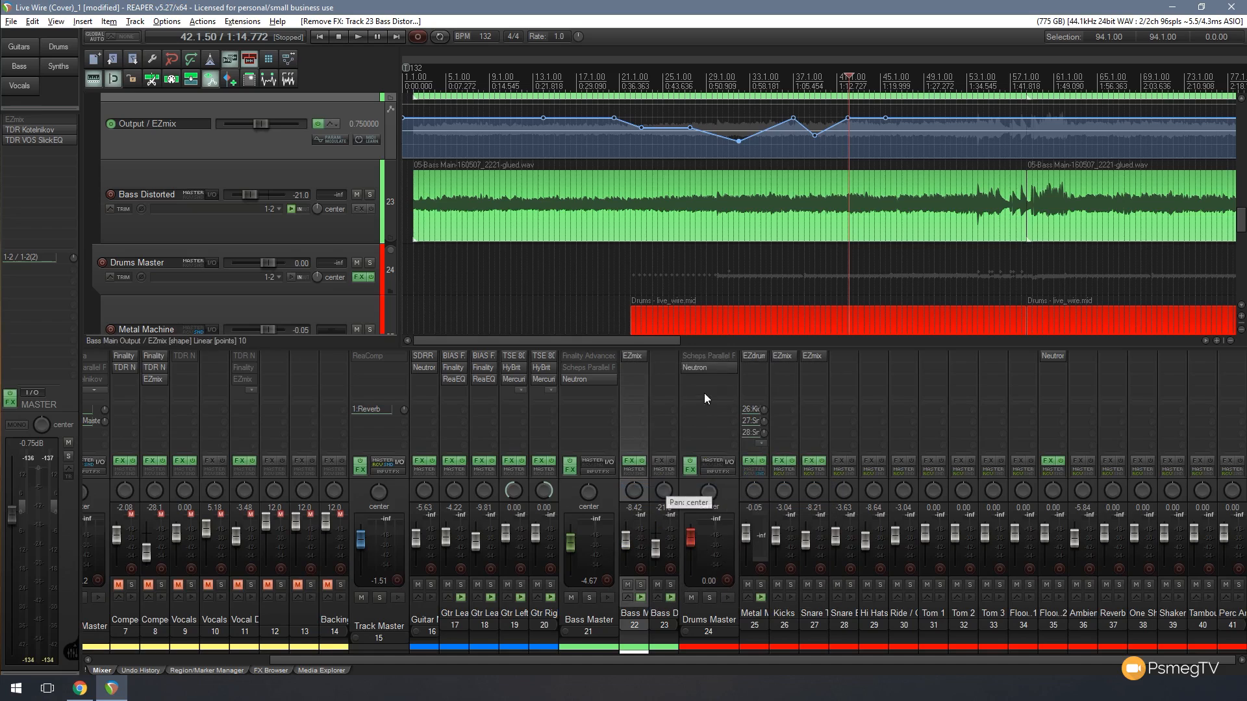
{"action": "right_click", "coordinate": [670, 357]}
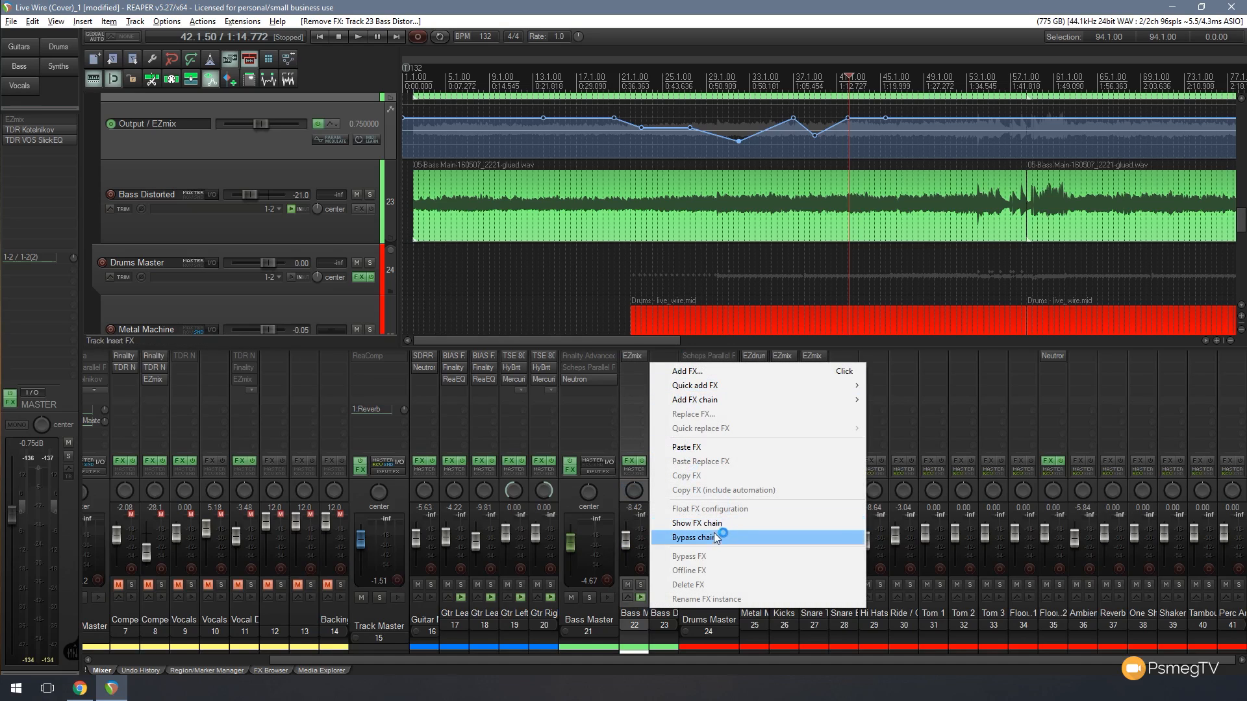
{"action": "left_click", "coordinate": [709, 448]}
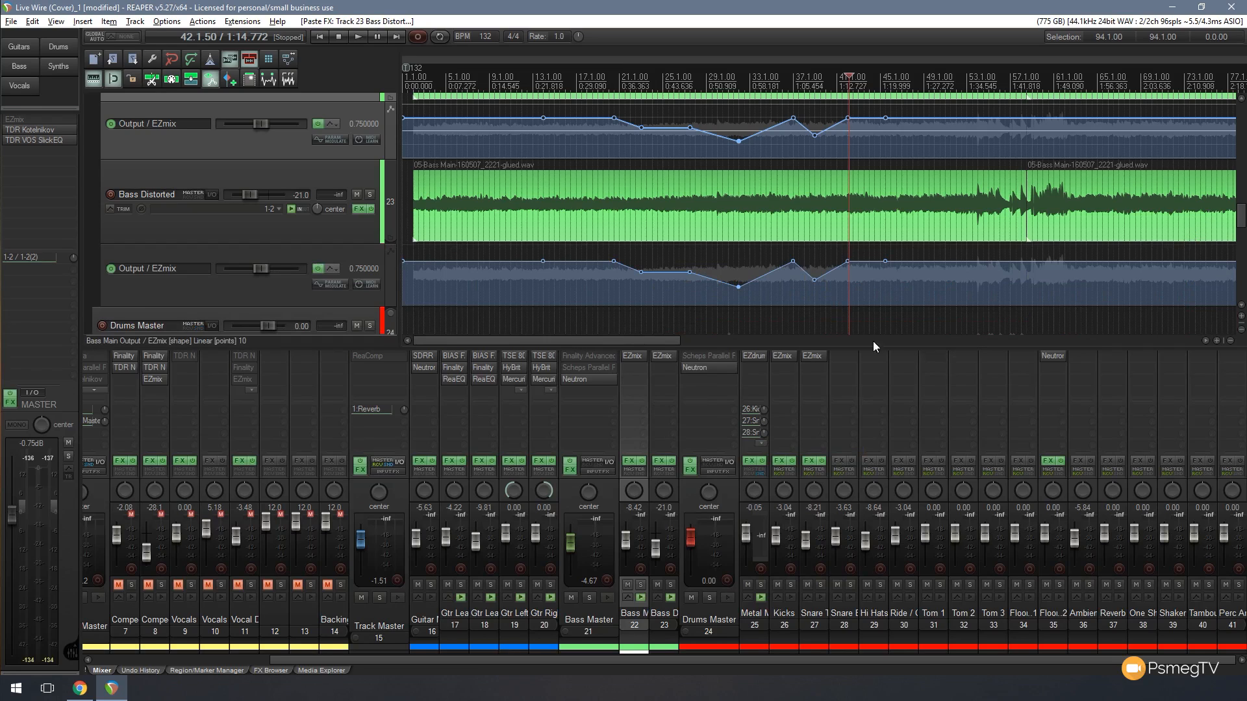
{"action": "left_click", "coordinate": [671, 356], "text": "alt"}
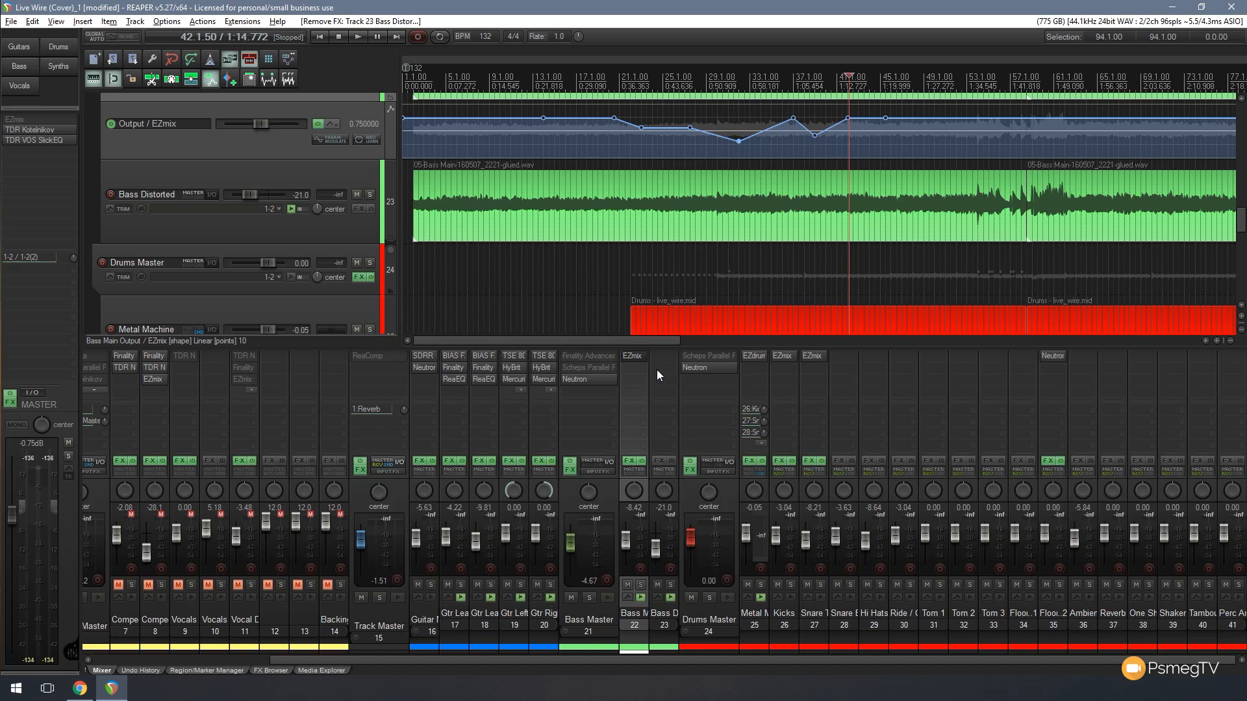
- Copy the EZmix effect together with its automation directly from Bass Main onto the Bass Distorted mixer channel
{"action": "left_click_drag", "start_coordinate": [632, 356], "coordinate": [657, 369]}
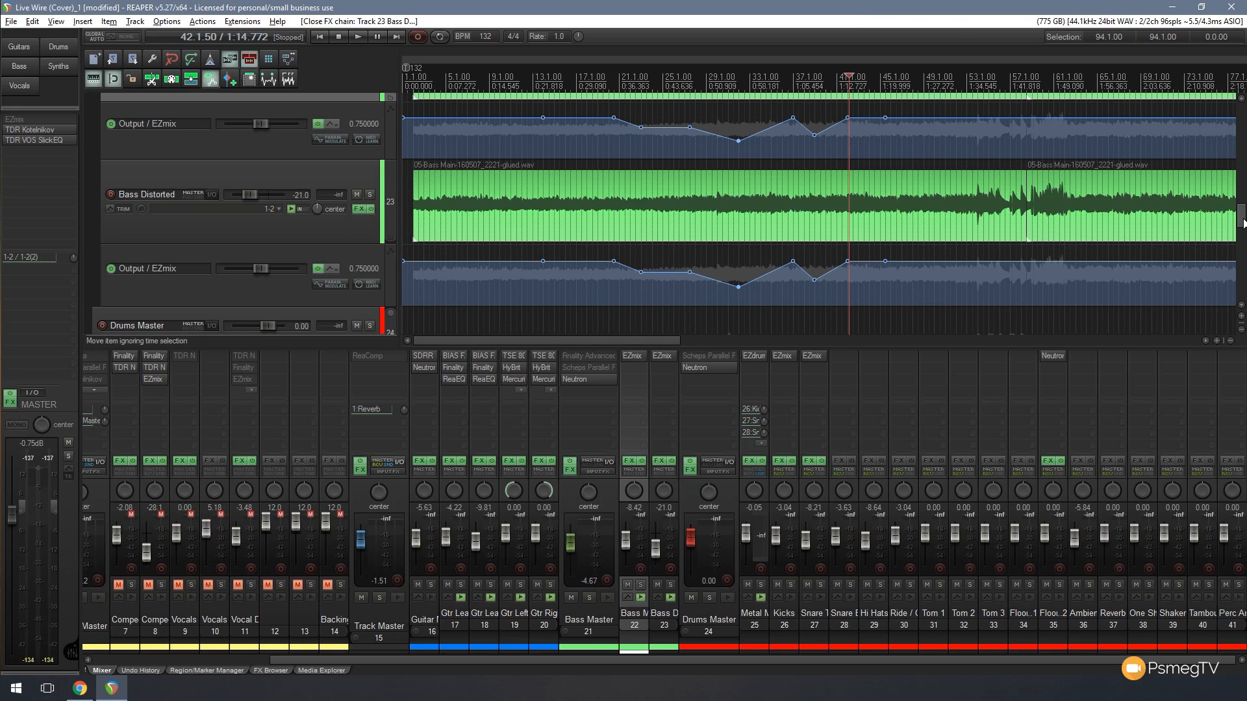
- Open the first Drums - live_wire.mid item on the Metal Machine track in the MIDI editor
{"action": "left_click_drag", "start_coordinate": [1242, 222], "coordinate": [1242, 241]}
{"action": "left_click", "coordinate": [758, 202]}
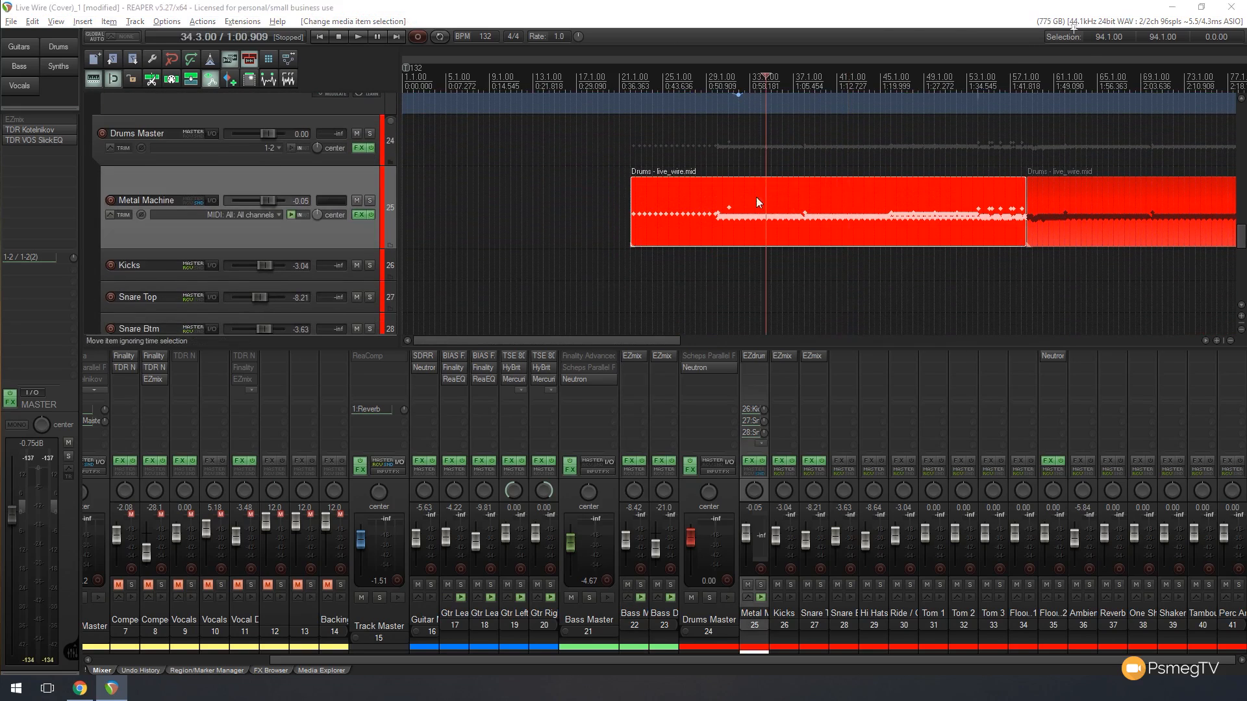
{"action": "double_click", "coordinate": [759, 202]}
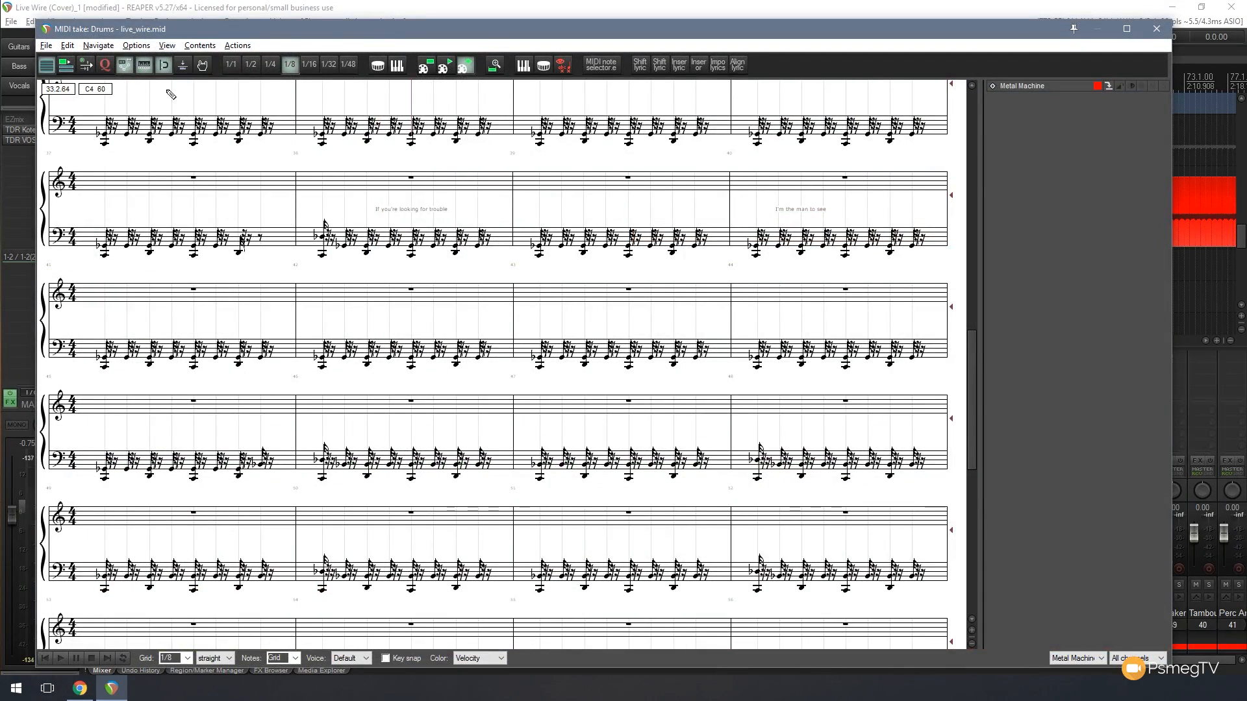
{"action": "left_click", "coordinate": [138, 46]}
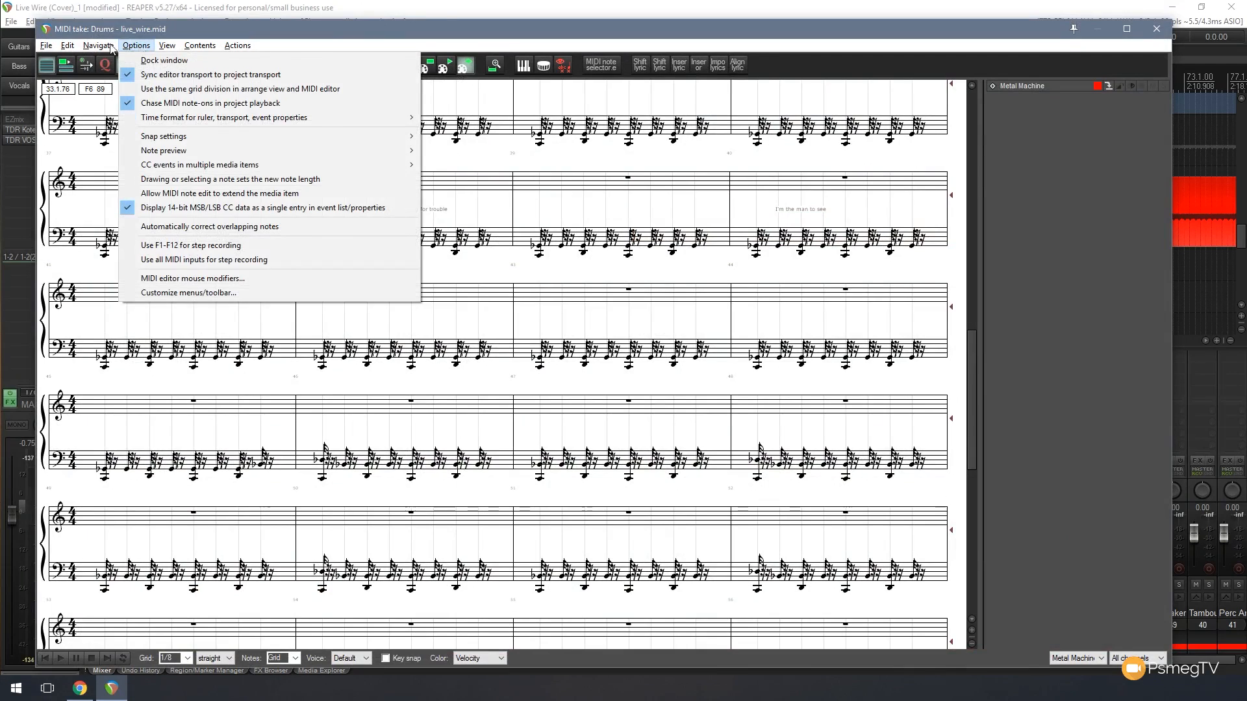
{"action": "mouse_move", "coordinate": [182, 47]}
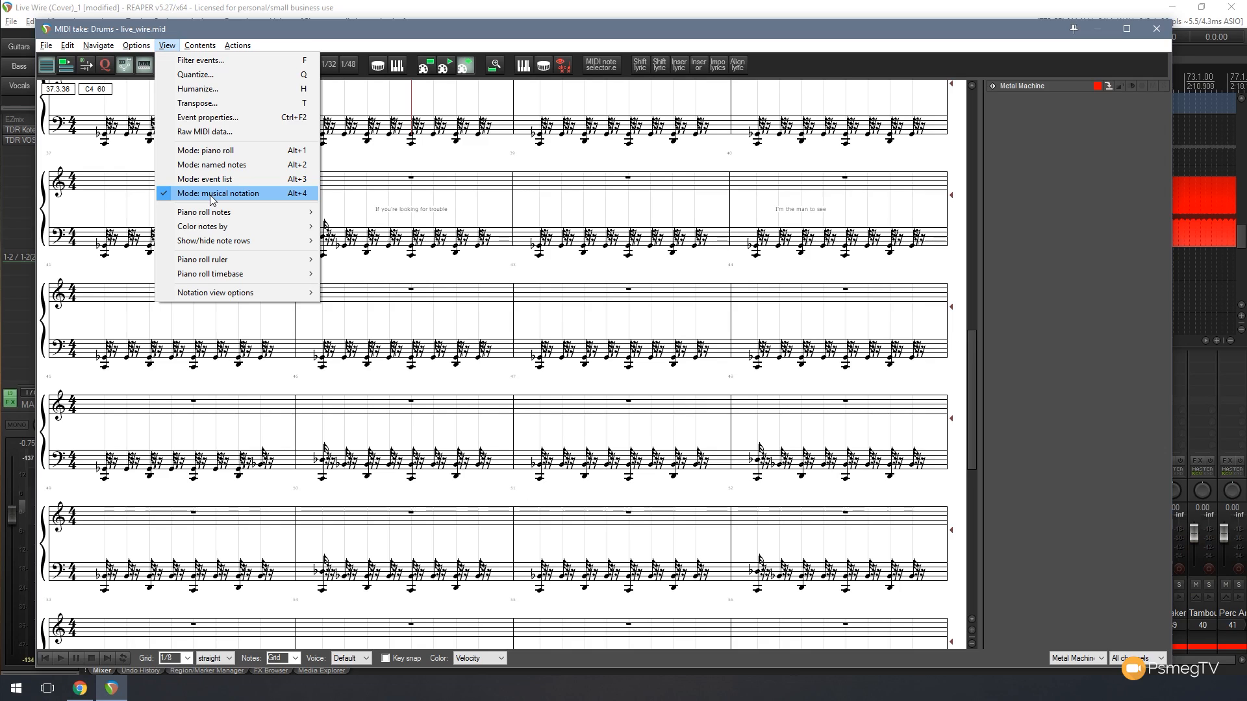
{"action": "left_click", "coordinate": [391, 35]}
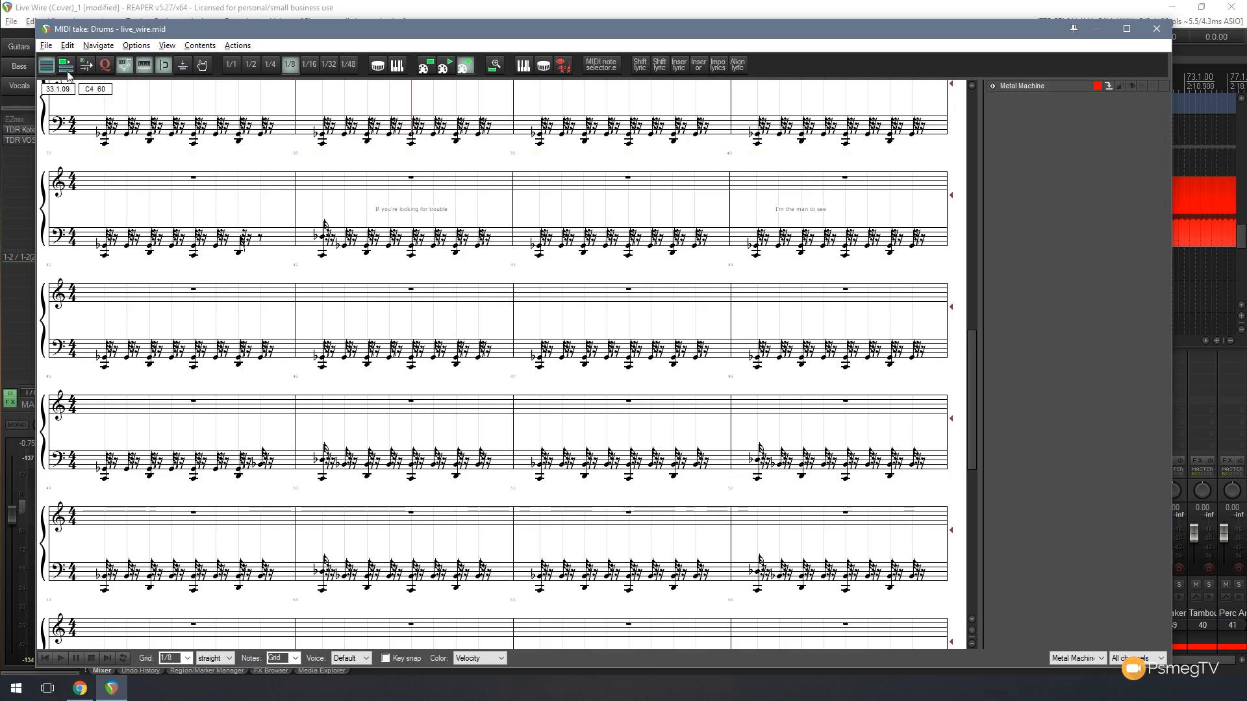
- Export the drum notation as a PDF named Live Wire (Cover)_1 to the Desktop, with a page width of 6 measures
{"action": "left_click", "coordinate": [44, 47]}
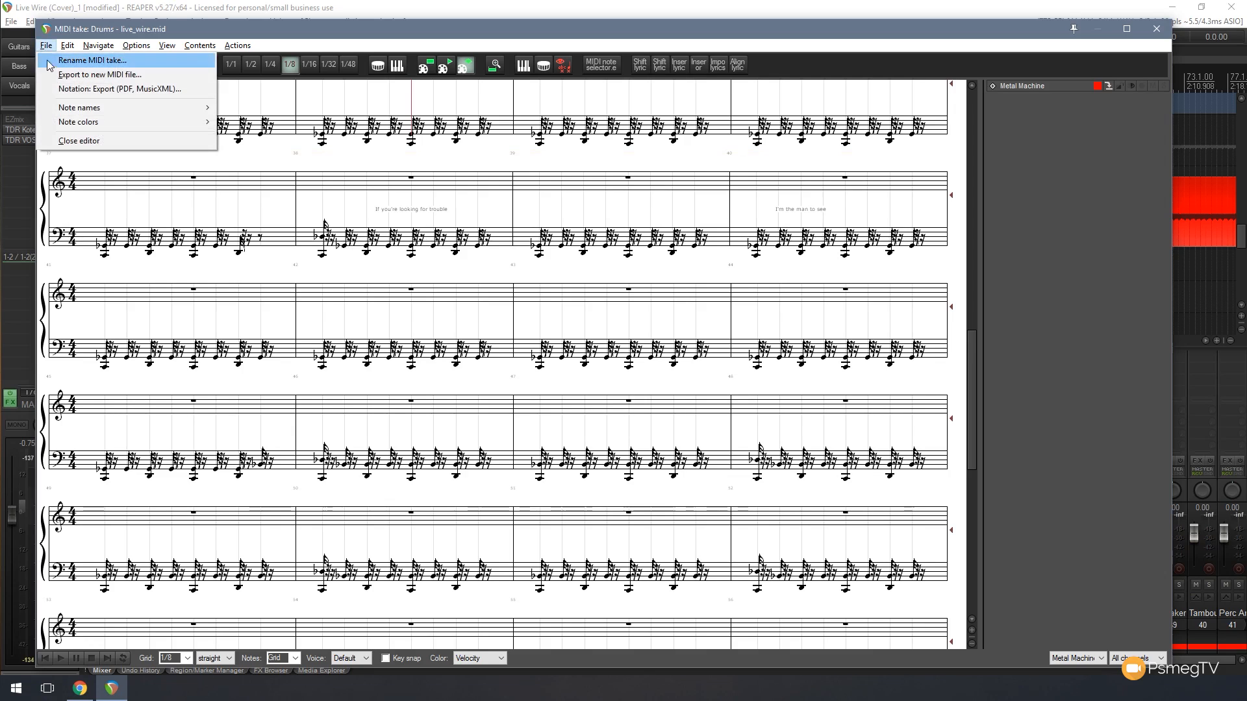
{"action": "left_click", "coordinate": [82, 94]}
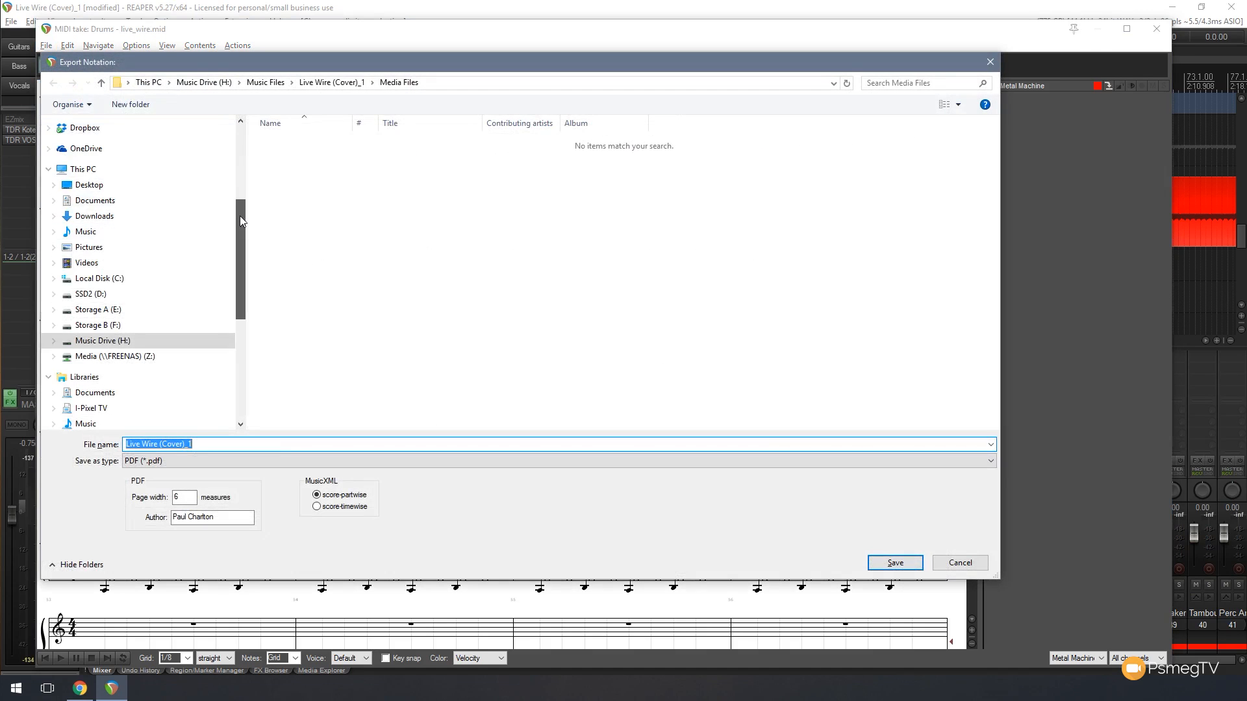
{"action": "left_click", "coordinate": [78, 185]}
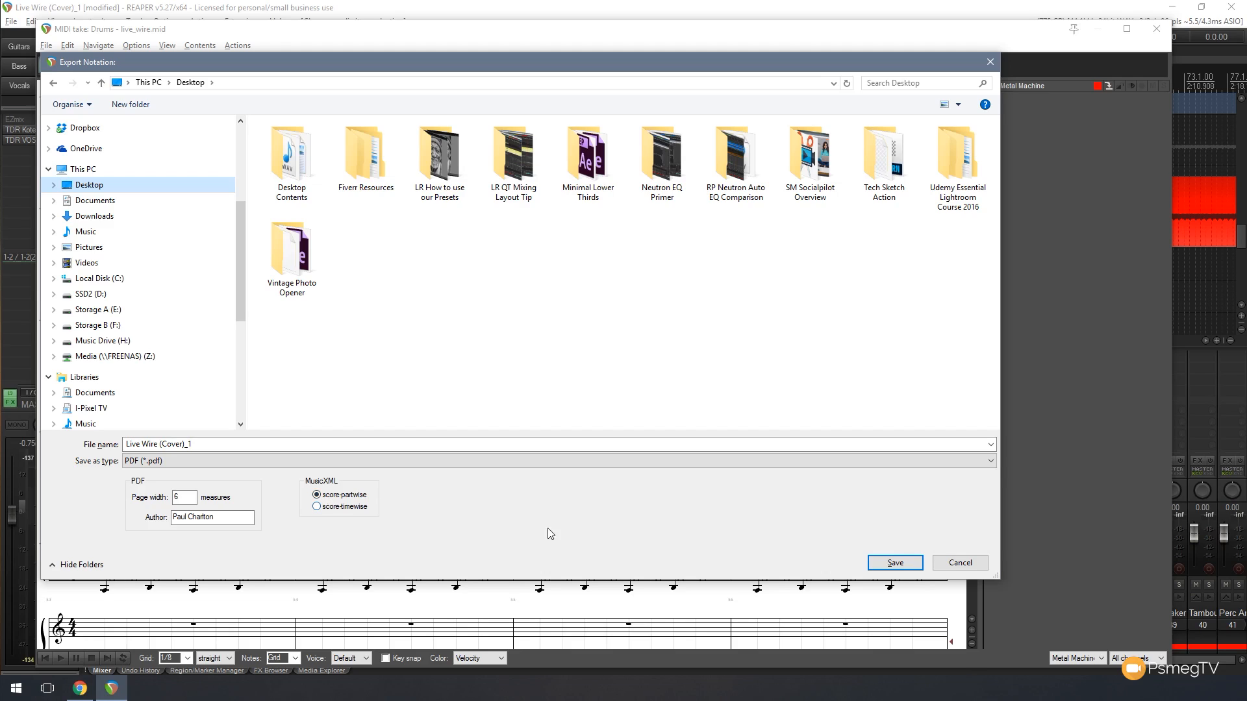
{"action": "left_click", "coordinate": [896, 563]}
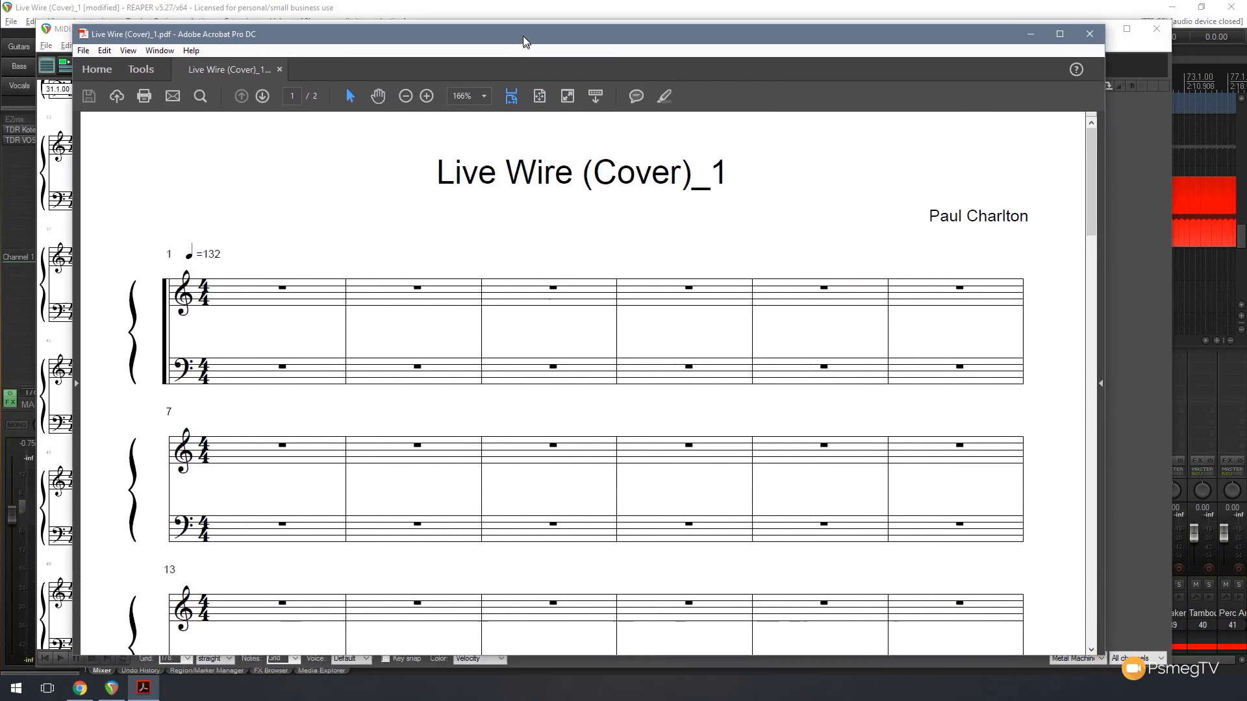
- Review the exported PDF in Adobe Acrobat at 100% zoom, examining its title, author, staves and lyrics across both pages, and close it
{"action": "left_click_drag", "start_coordinate": [523, 37], "coordinate": [521, 25]}
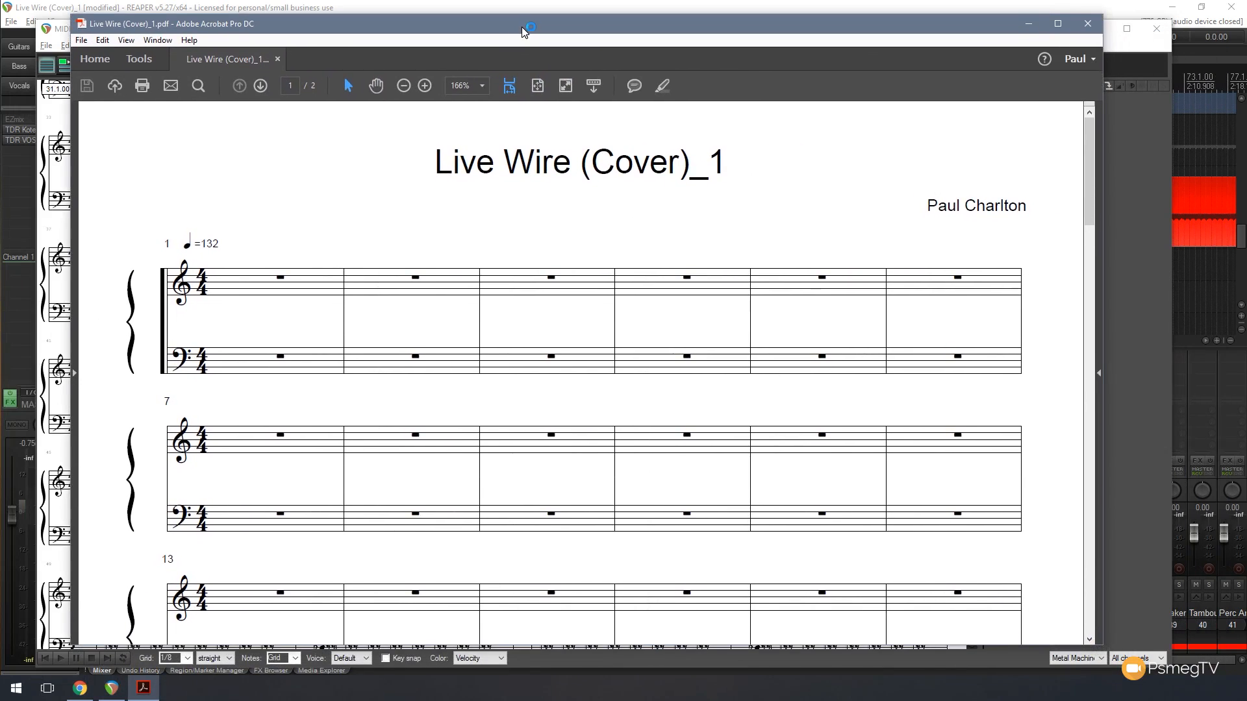
{"action": "left_click", "coordinate": [482, 89]}
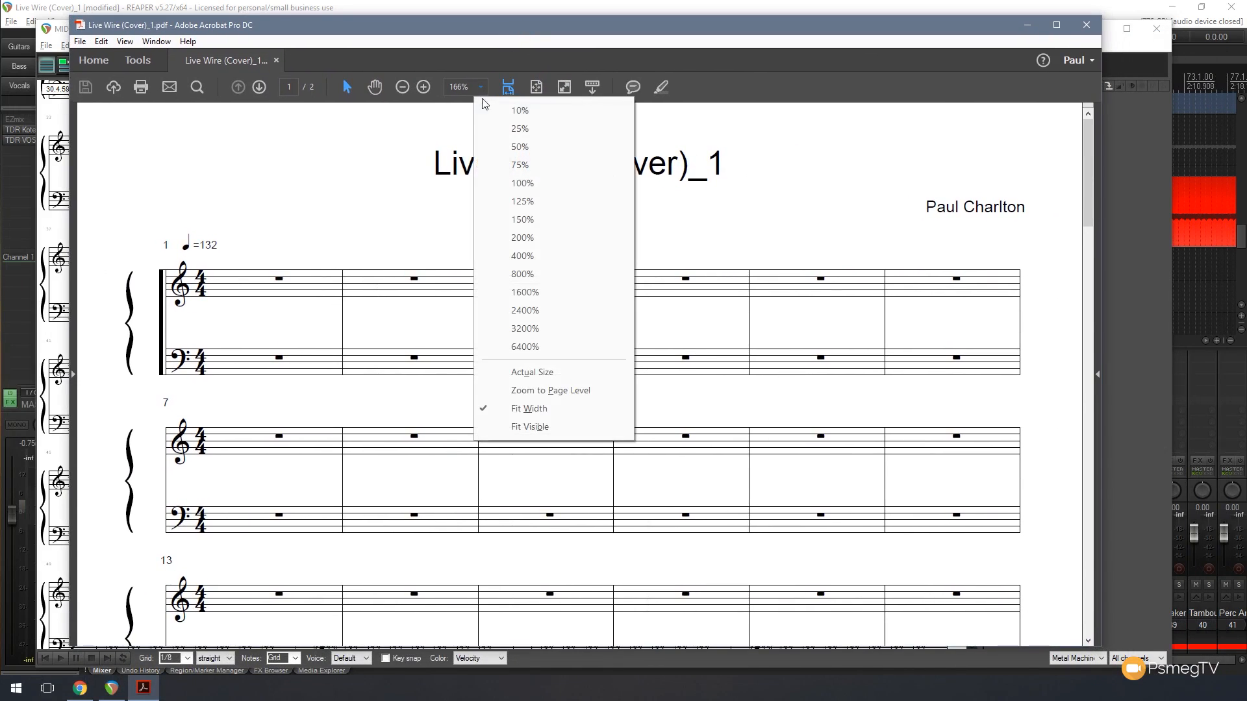
{"action": "left_click", "coordinate": [522, 183]}
{"action": "scroll", "coordinate": [578, 374], "scroll_direction": "down", "scroll_amount": 1}
{"action": "scroll", "coordinate": [577, 374], "scroll_direction": "up", "scroll_amount": 1}
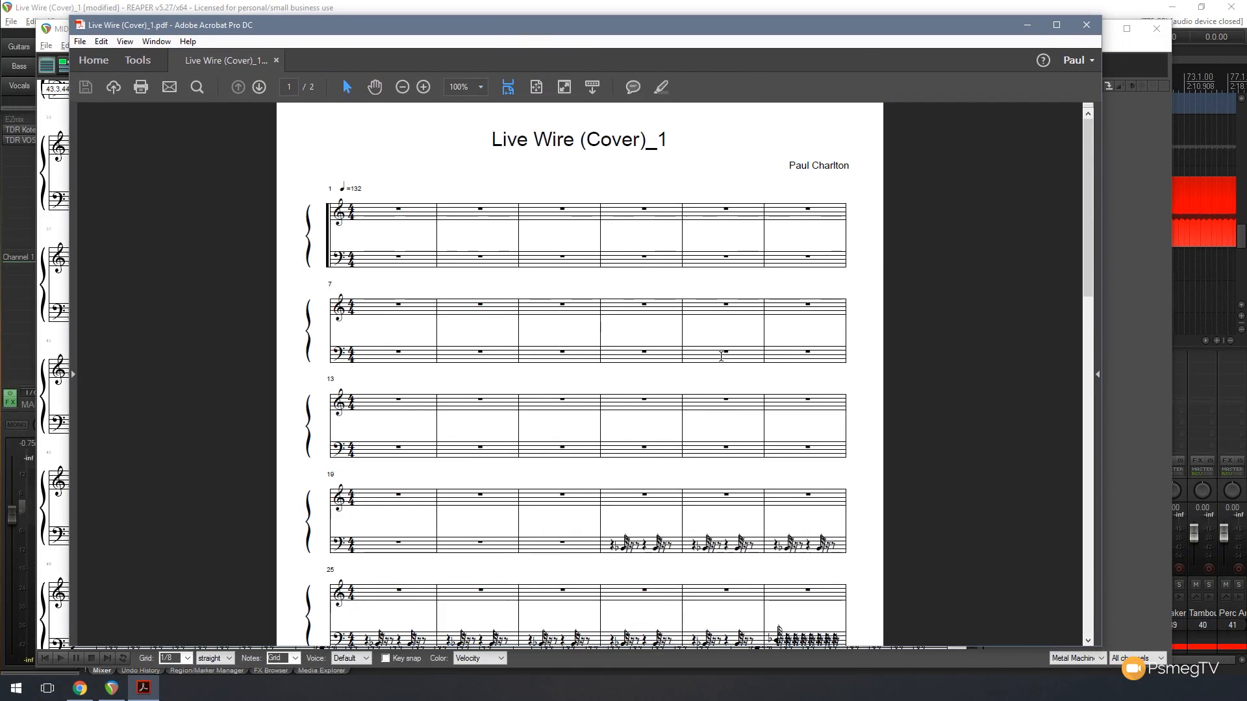
{"action": "left_click_drag", "start_coordinate": [787, 166], "coordinate": [854, 170]}
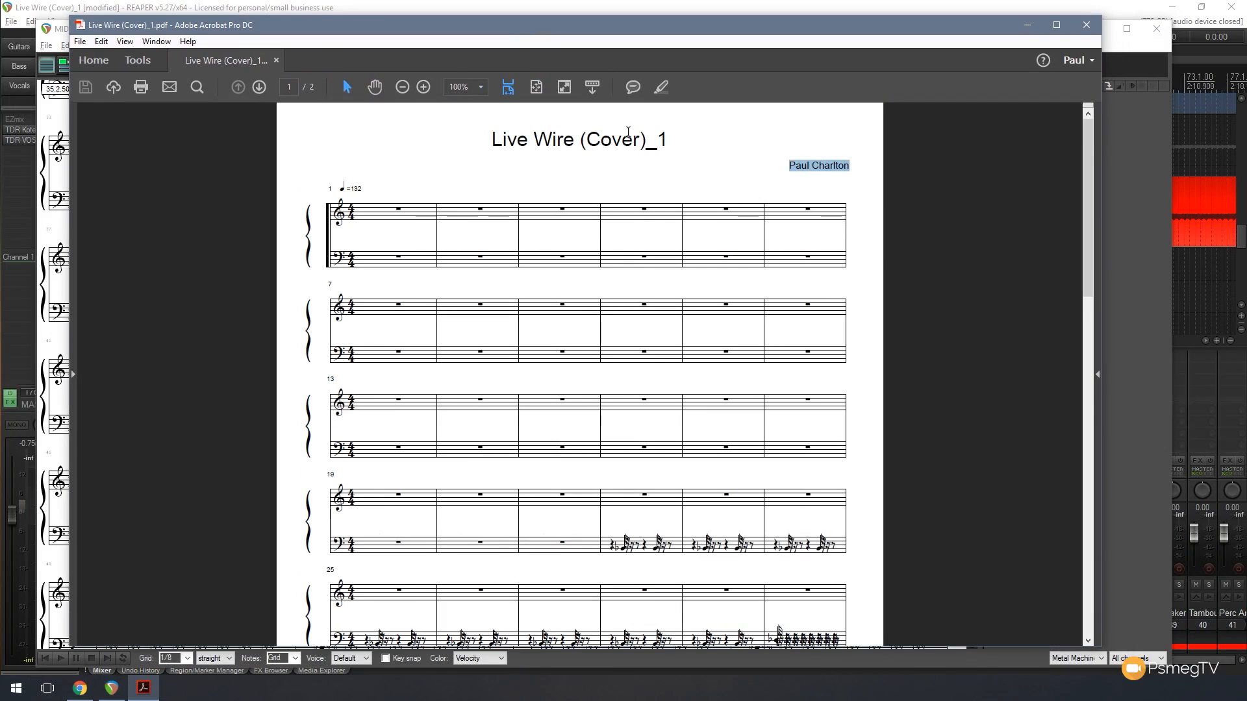
{"action": "left_click_drag", "start_coordinate": [671, 140], "coordinate": [492, 140]}
{"action": "left_click", "coordinate": [605, 358]}
{"action": "scroll", "coordinate": [605, 360], "scroll_direction": "down", "scroll_amount": 5}
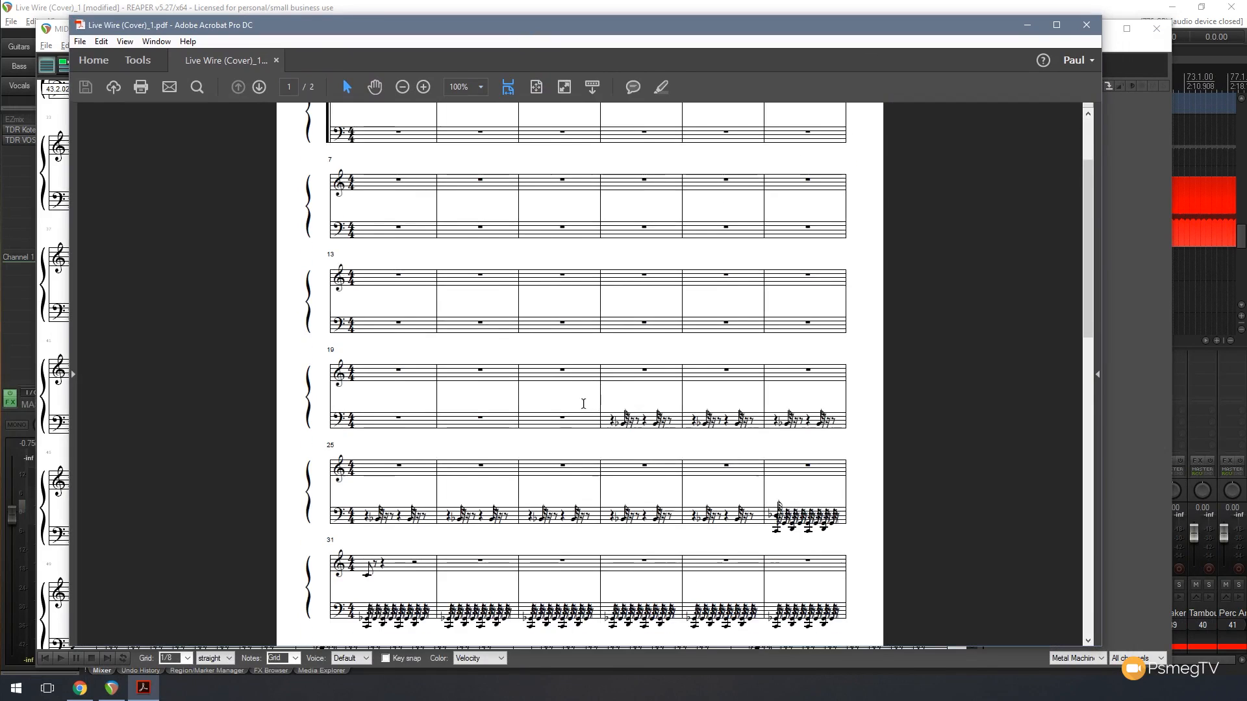
{"action": "scroll", "coordinate": [634, 318], "scroll_direction": "down", "scroll_amount": 4}
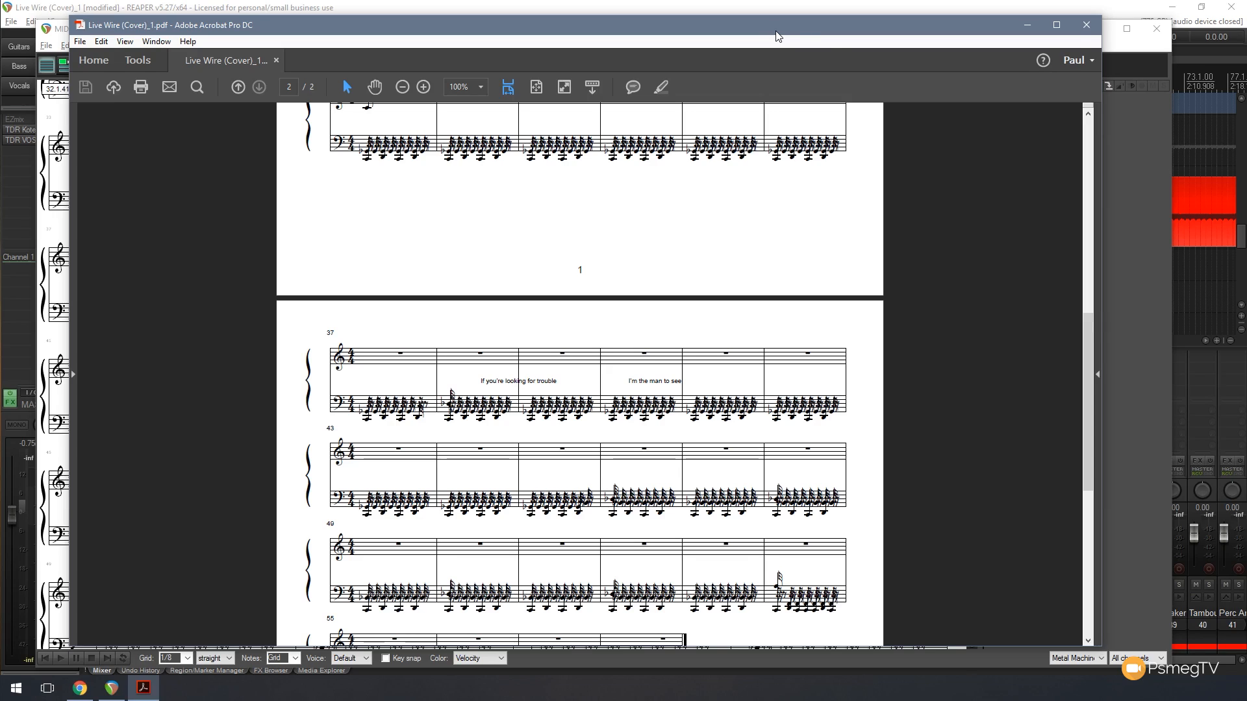
{"action": "left_click", "coordinate": [1086, 25]}
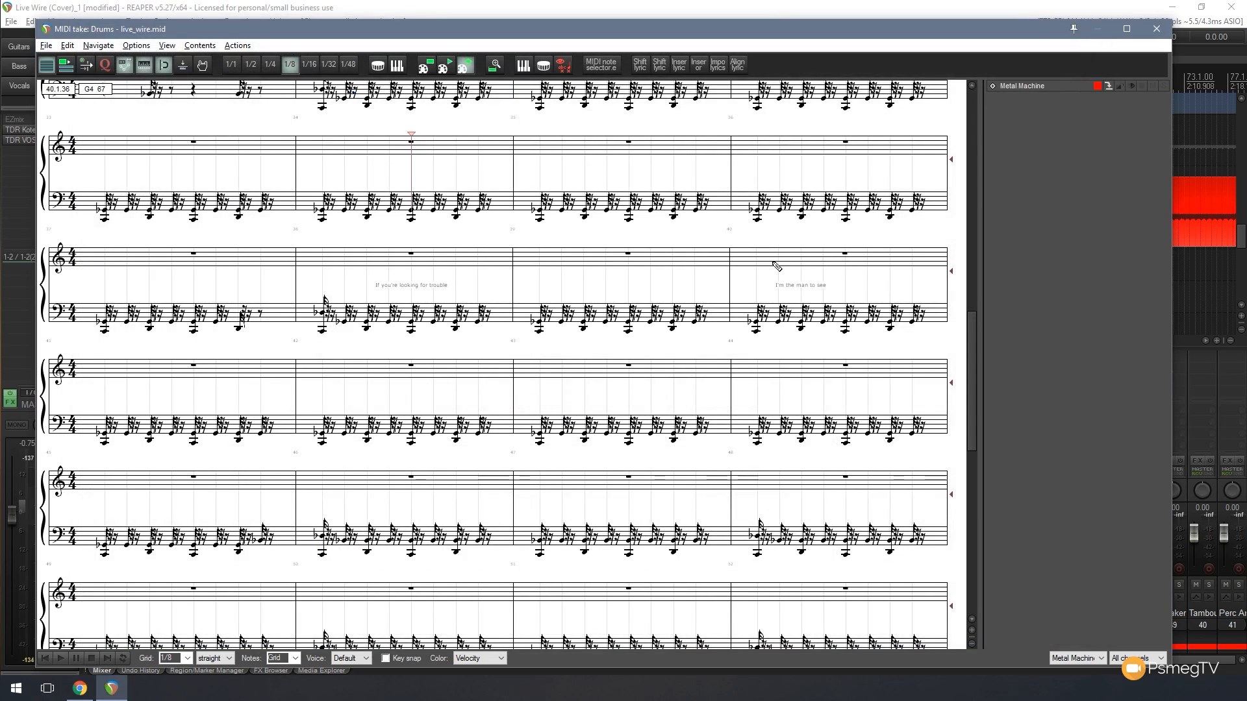
{"action": "left_click_drag", "start_coordinate": [292, 36], "coordinate": [305, 28]}
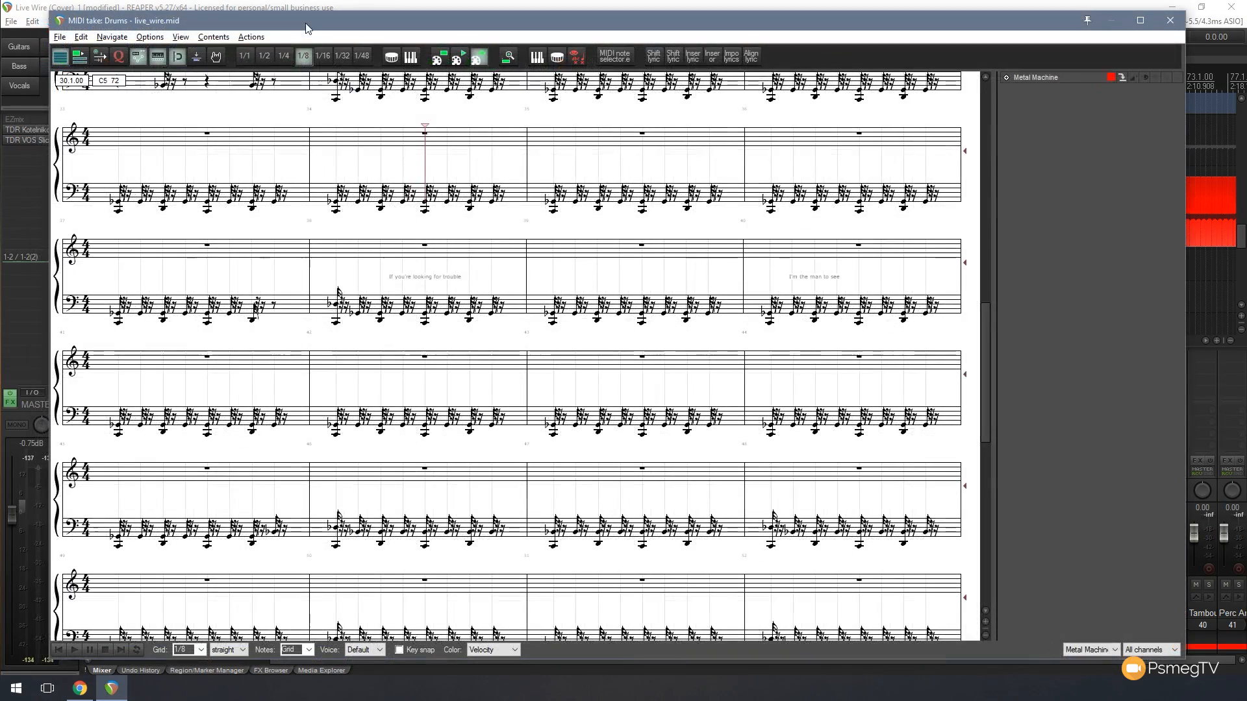